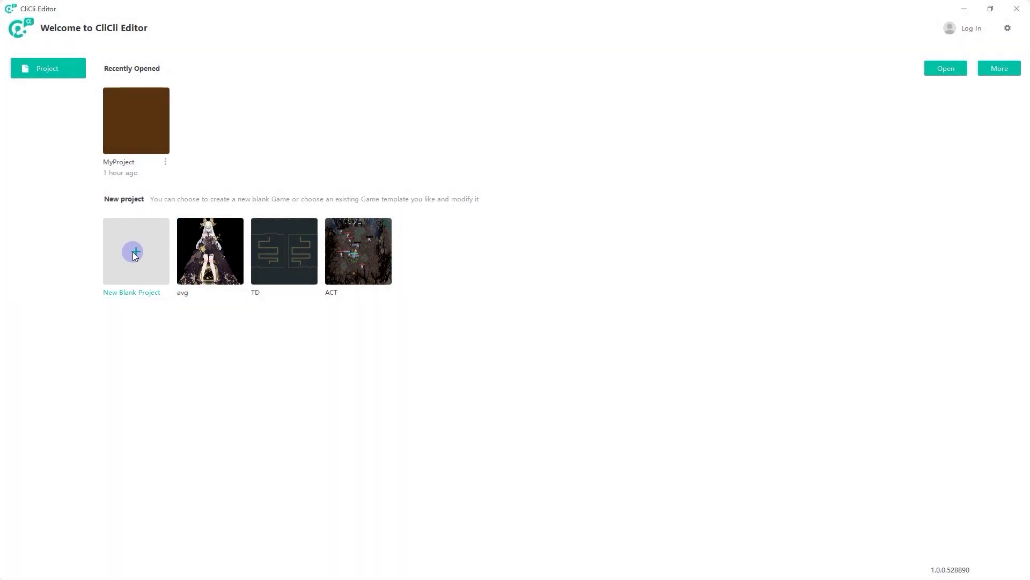
# Step: Replace the default name MapName001 with NewProject and pick the Tiny (32*32) map size
pyautogui.click(134, 252)
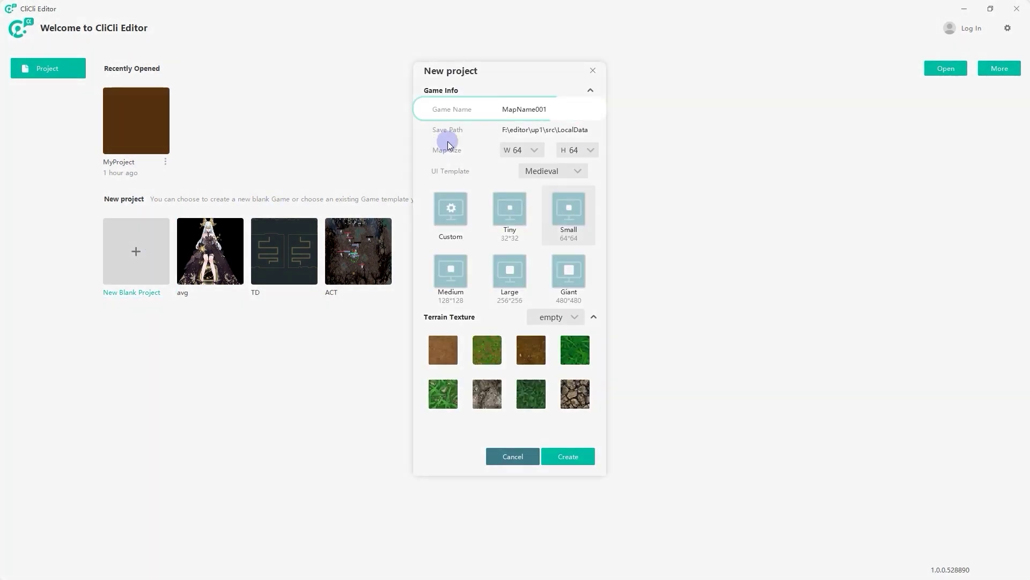
pyautogui.click(519, 110)
pyautogui.hotkey('ctrl', 'a')
pyautogui.write('New')
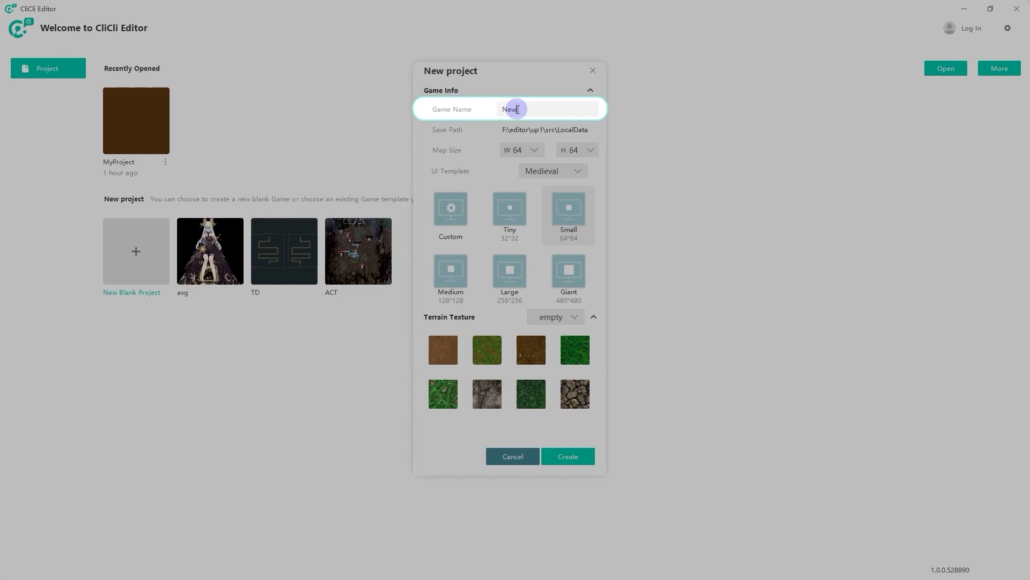
pyautogui.write('Project')
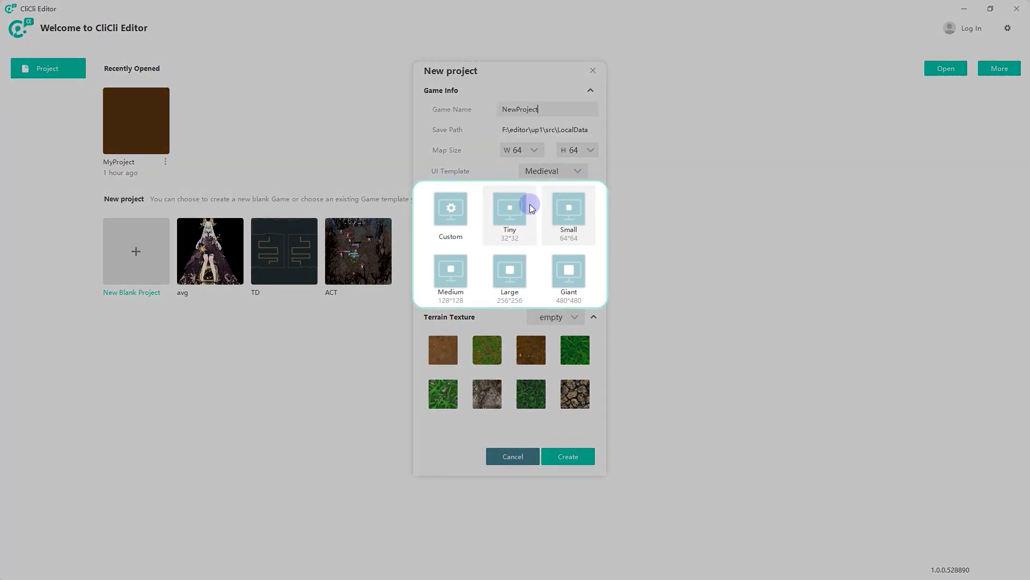
pyautogui.click(530, 204)
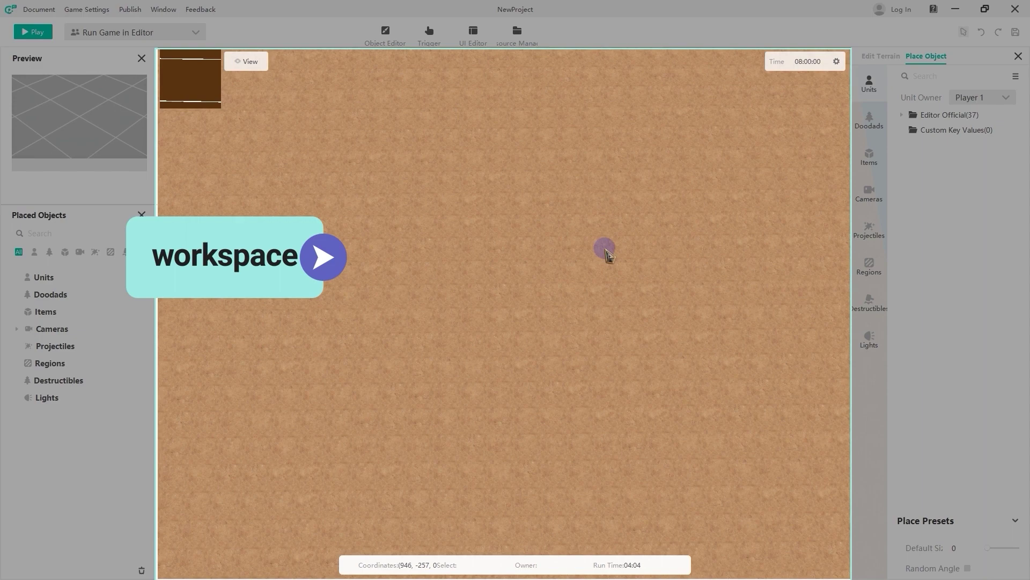
# Step: Zoom out and pan the view across the new project's empty sandy terrain
pyautogui.scroll(-2, 607, 252)
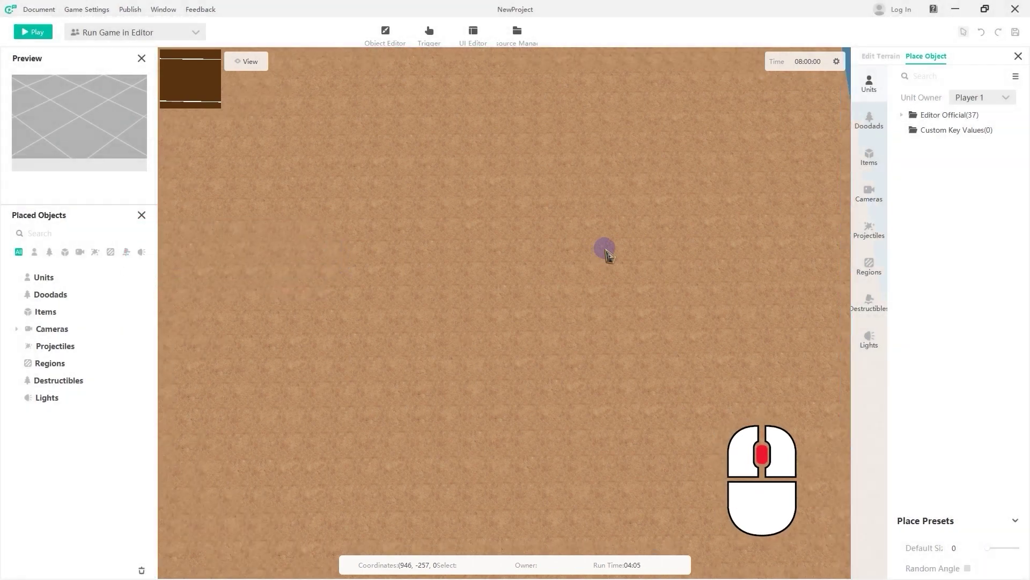
pyautogui.scroll(-2, 606, 252)
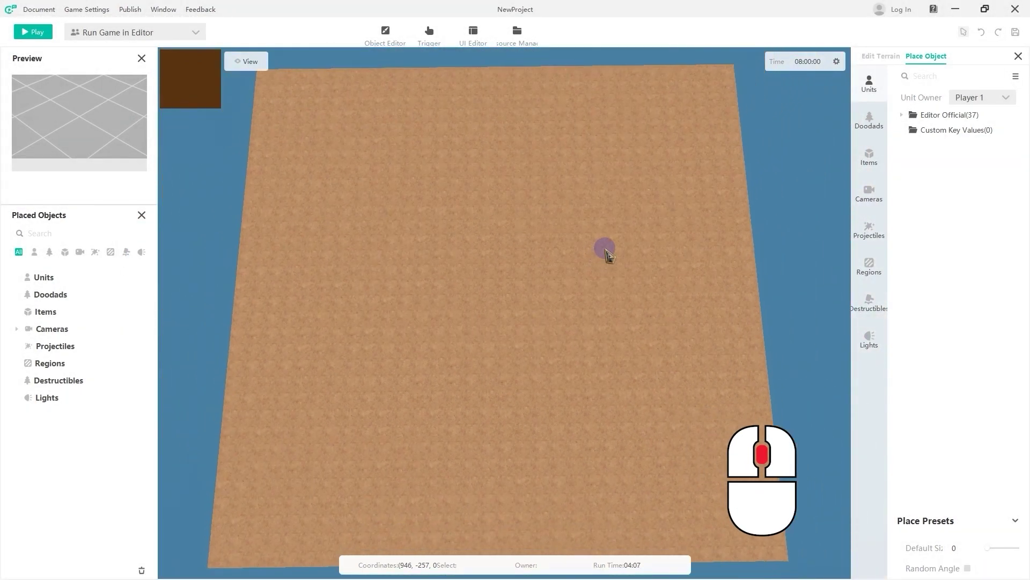
pyautogui.moveTo(606, 249); pyautogui.dragTo(362, 526, button='right')
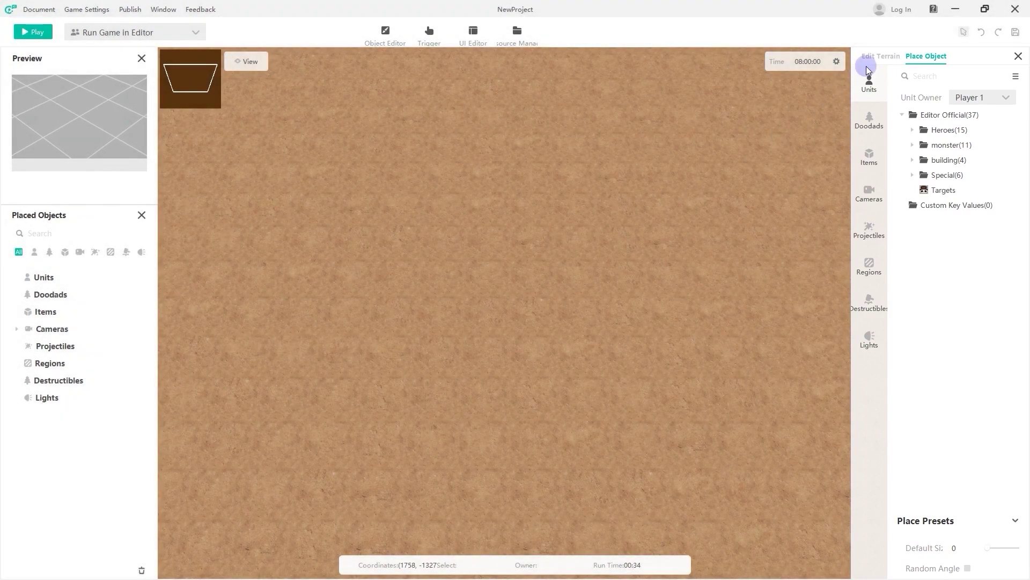
# Step: Raise a one-level cliff across the top with brush size 2, then paint a shallow water pool
pyautogui.click(872, 56)
pyautogui.click(926, 112)
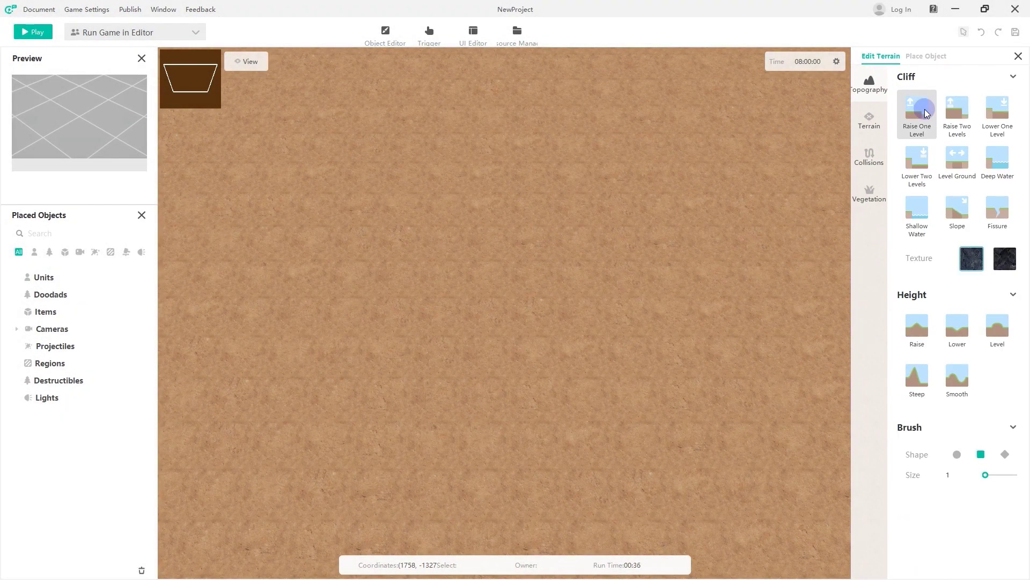
pyautogui.moveTo(985, 475); pyautogui.dragTo(989, 479)
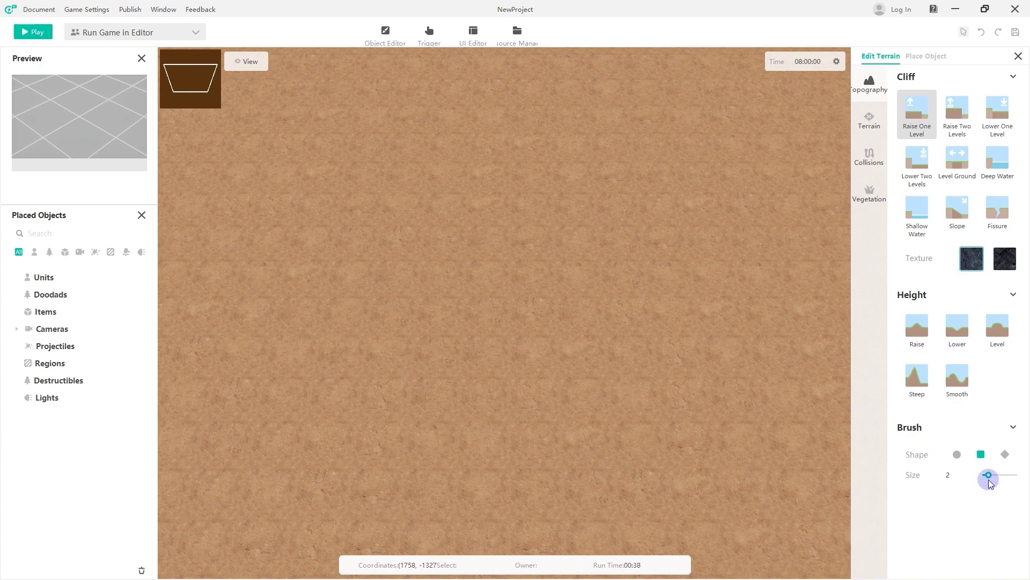
pyautogui.moveTo(317, 131)
pyautogui.mouseDown()
pyautogui.moveTo(693, 133)
pyautogui.moveTo(623, 89)
pyautogui.moveTo(399, 63)
pyautogui.moveTo(317, 108)
pyautogui.moveTo(670, 117)
pyautogui.moveTo(400, 52)
pyautogui.mouseUp()
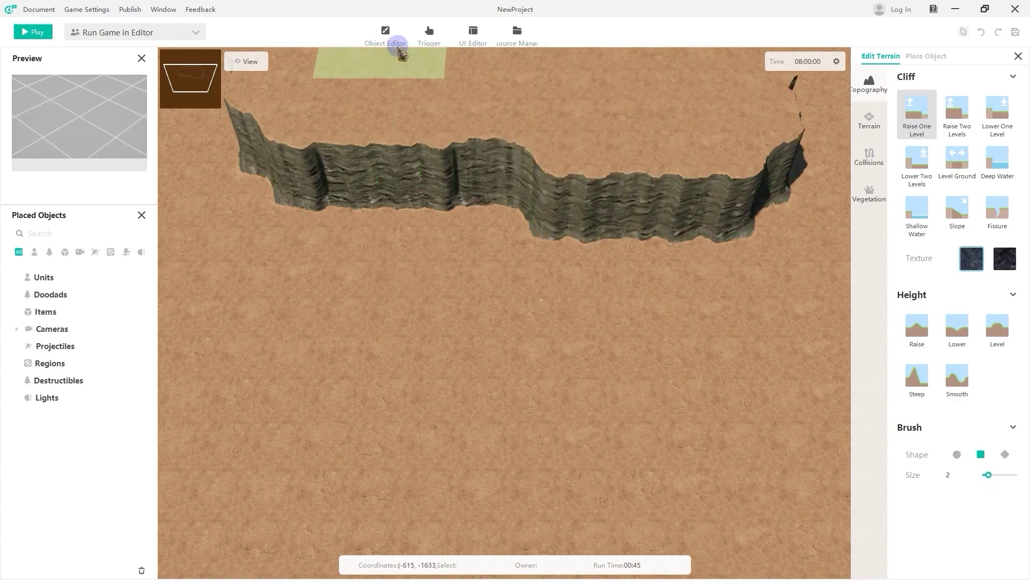
pyautogui.click(916, 214)
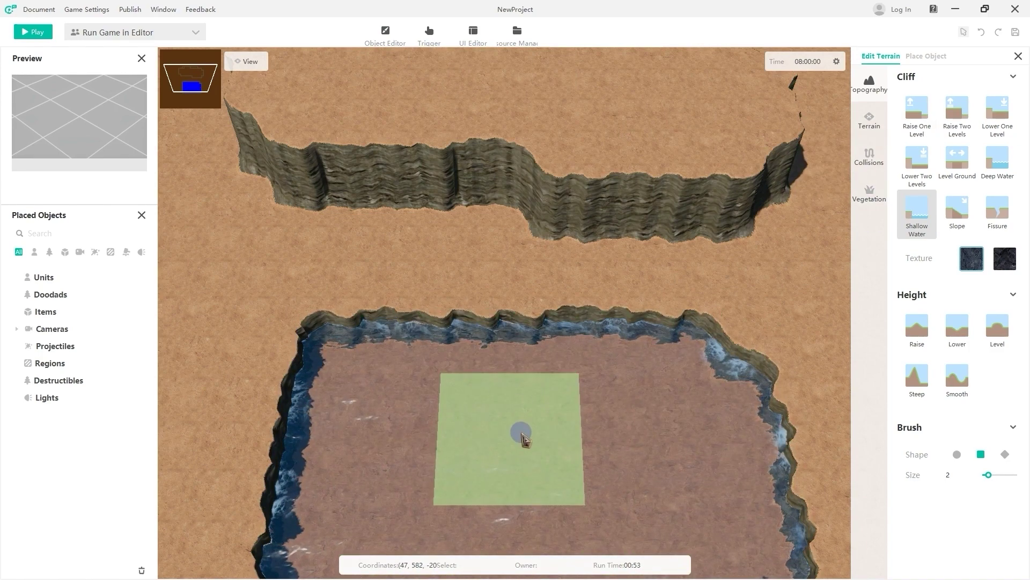
pyautogui.click(926, 56)
# Step: Place the Sirin hero on the terrain left of the pool
pyautogui.click(924, 130)
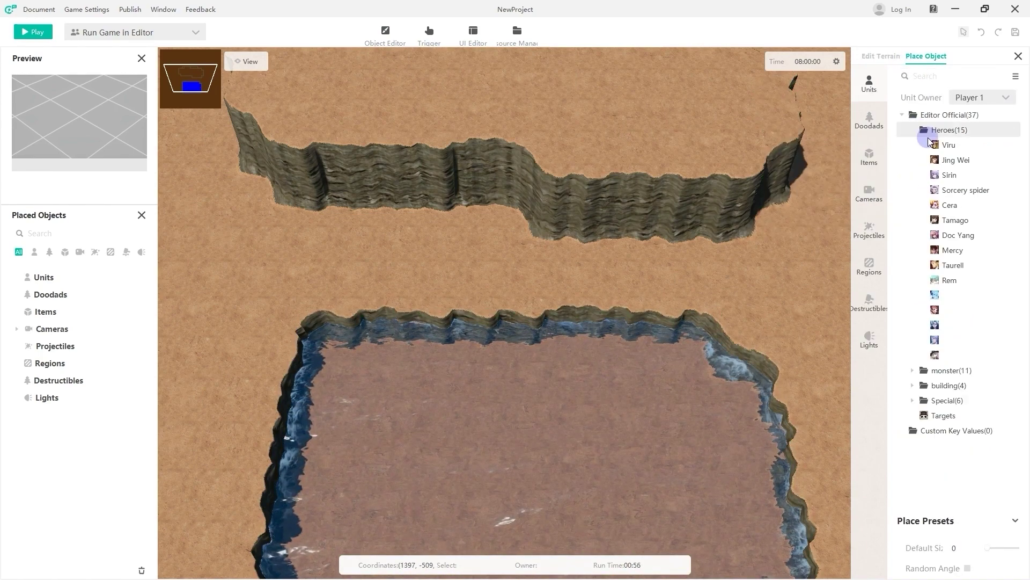
pyautogui.click(947, 176)
pyautogui.click(240, 316)
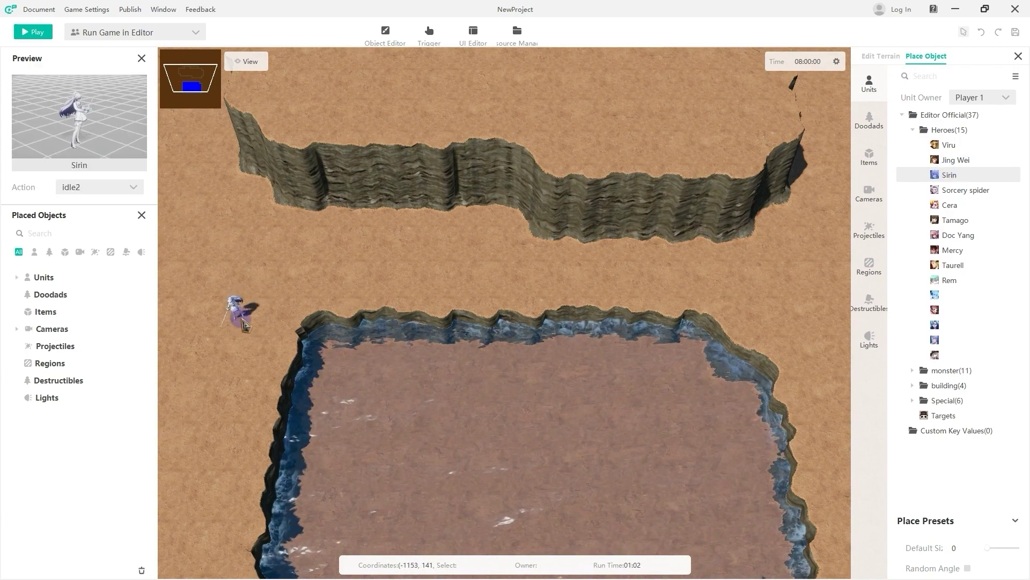
# Step: Place the Building2085 camp tent from the Western Fantasy buildings on the right, above the pool
pyautogui.click(869, 119)
pyautogui.click(913, 146)
pyautogui.click(924, 191)
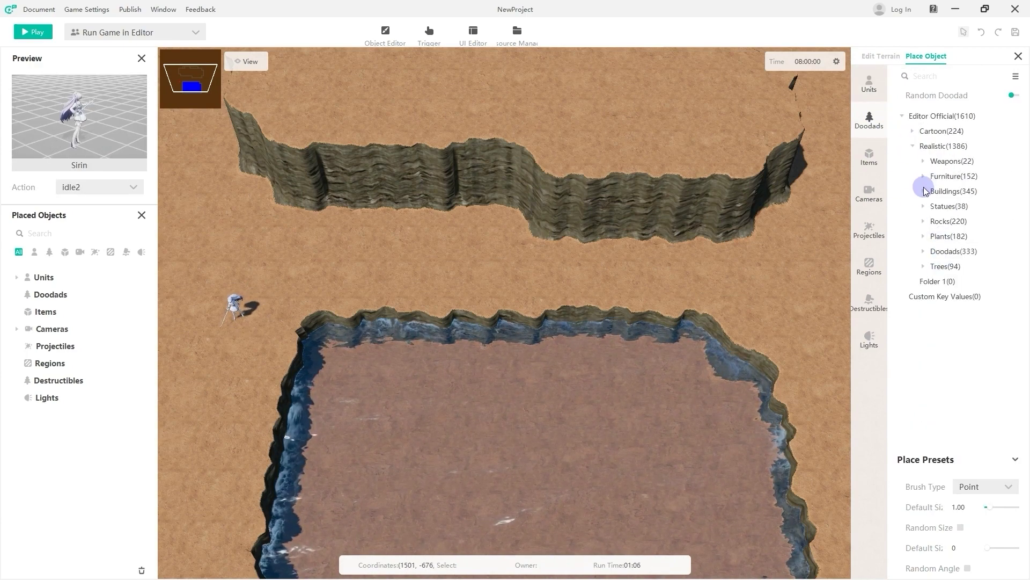
pyautogui.click(924, 192)
pyautogui.click(934, 221)
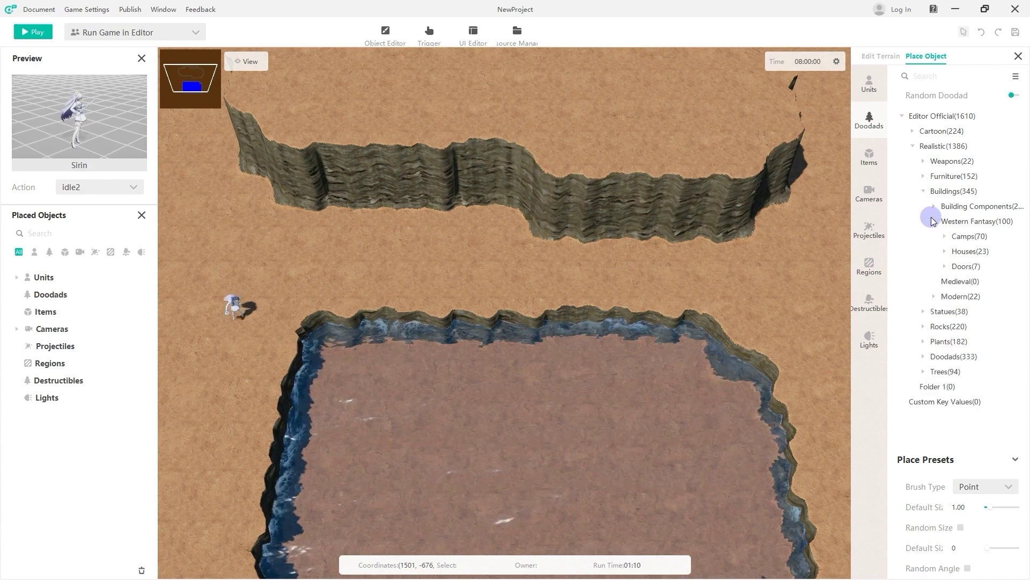
pyautogui.click(945, 236)
pyautogui.click(990, 266)
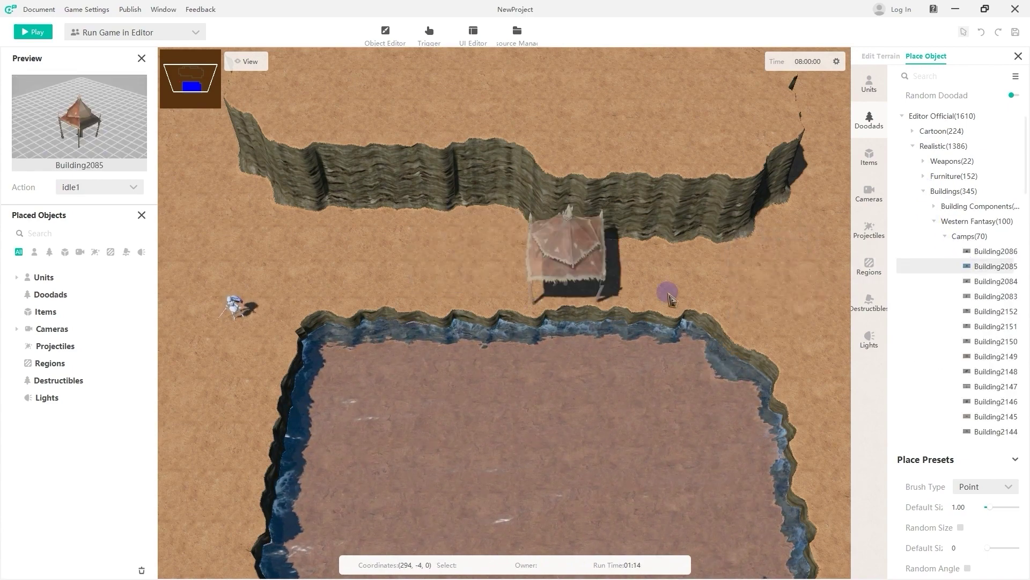
pyautogui.click(770, 322)
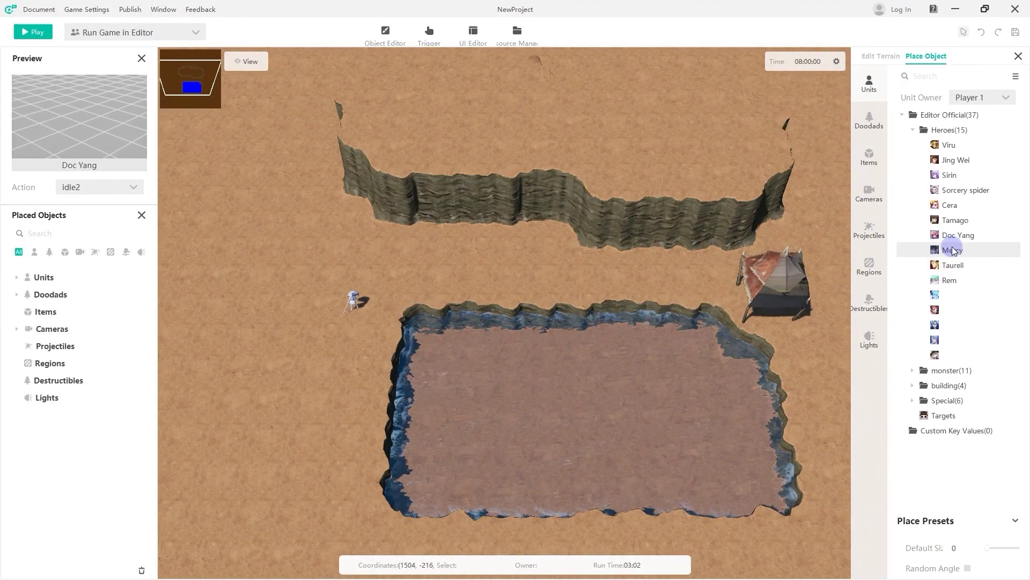
# Step: Place Mercy left of the pool, then box-select and delete the eight extra stamped copies
pyautogui.click(952, 250)
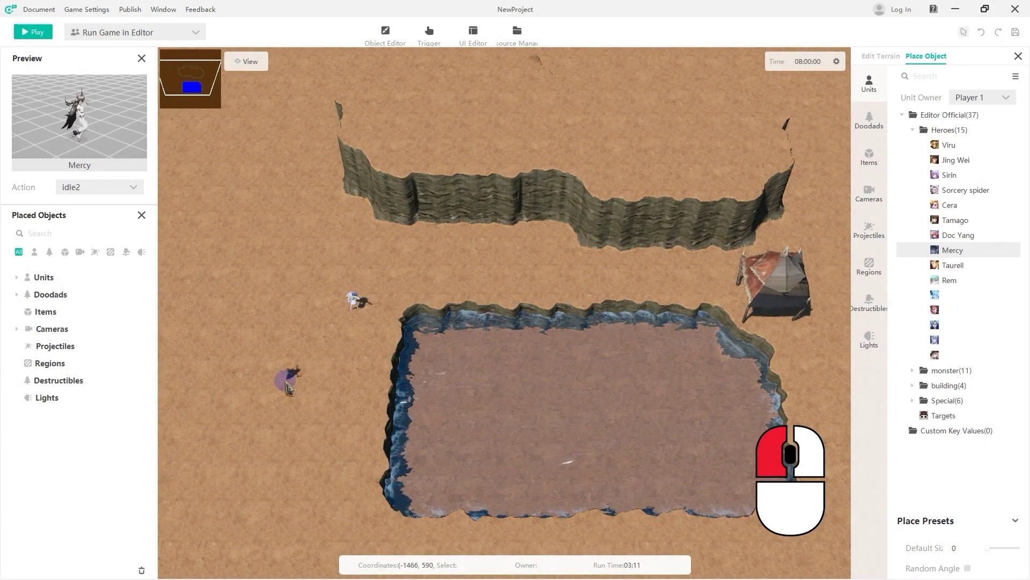
pyautogui.click(287, 388)
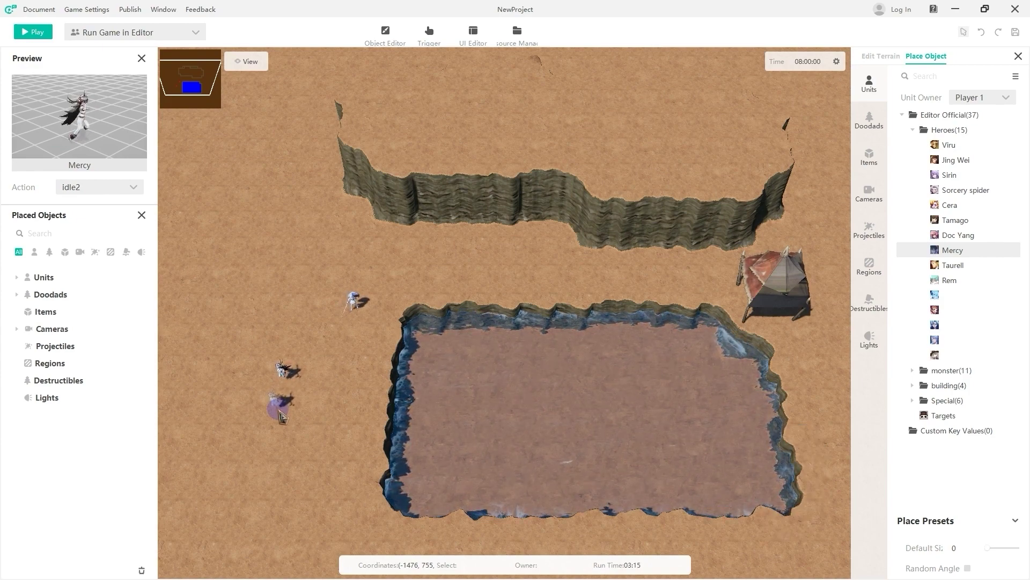
pyautogui.click(228, 417)
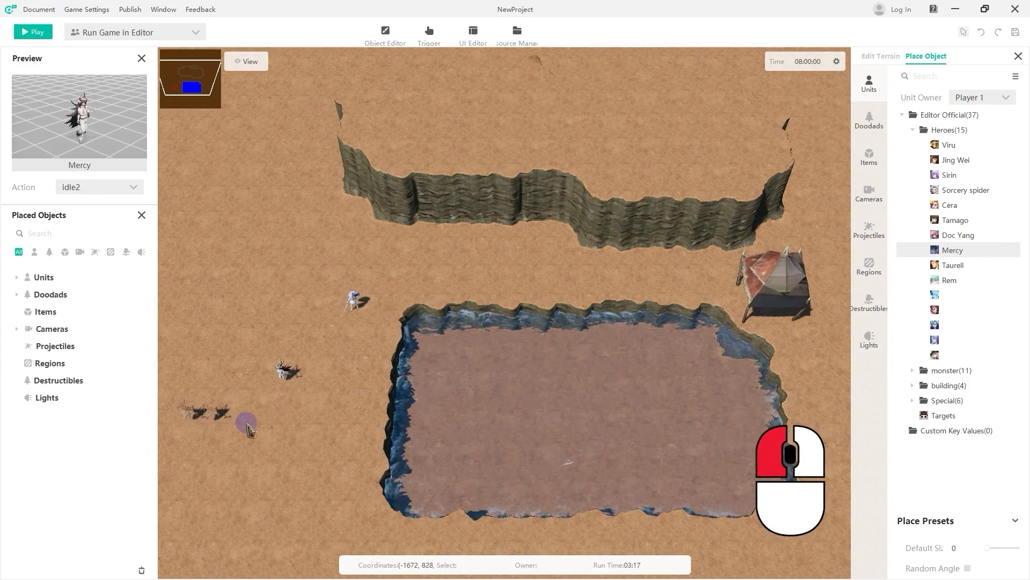
pyautogui.moveTo(247, 424); pyautogui.dragTo(339, 427)
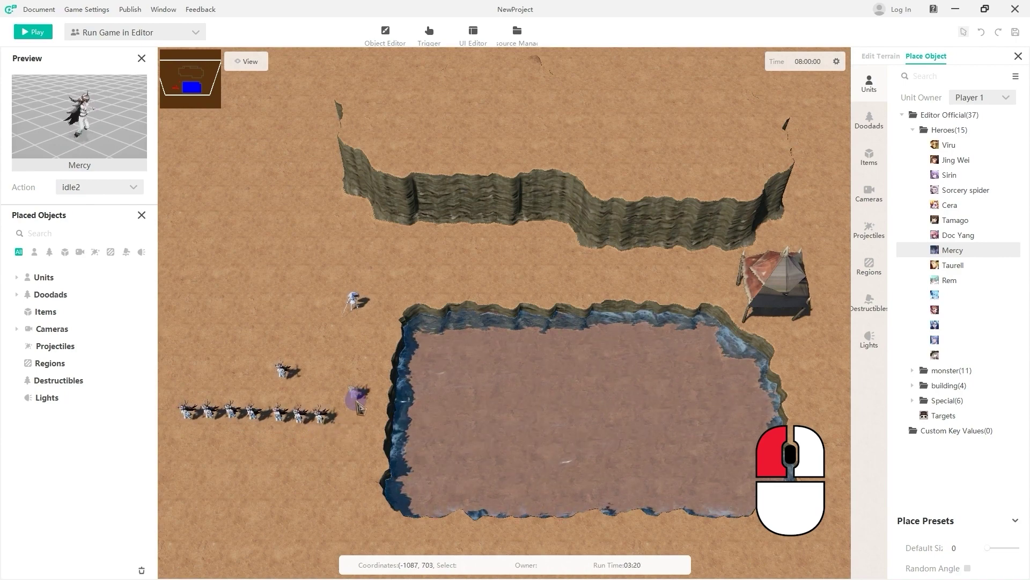
pyautogui.press('Escape')
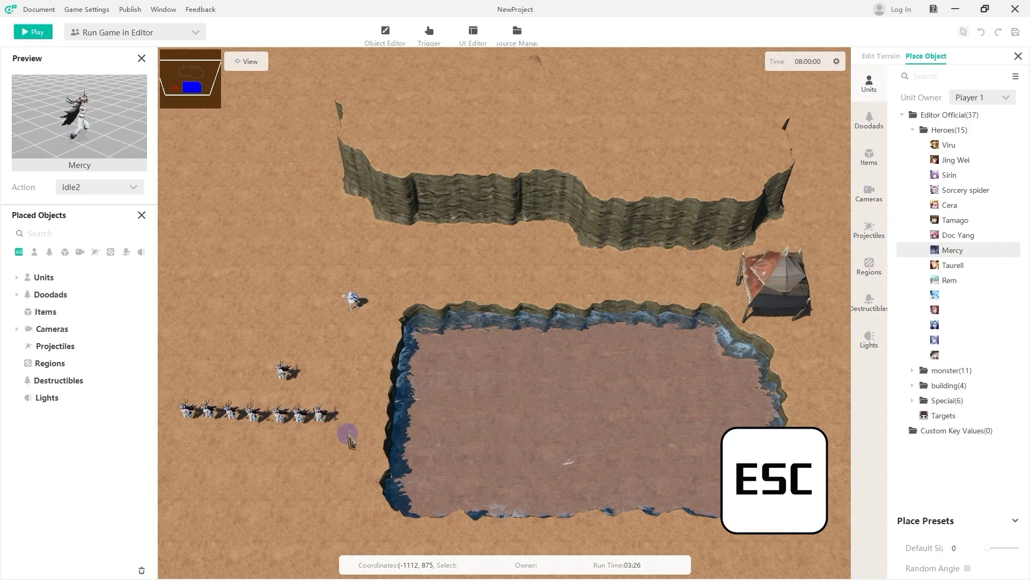
pyautogui.moveTo(349, 440); pyautogui.dragTo(175, 351)
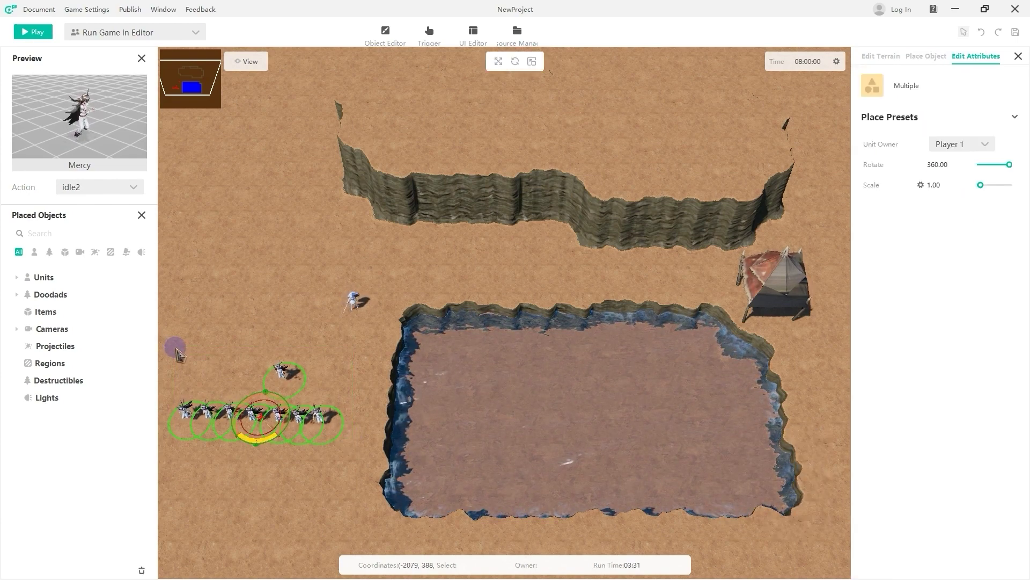
pyautogui.press('Delete')
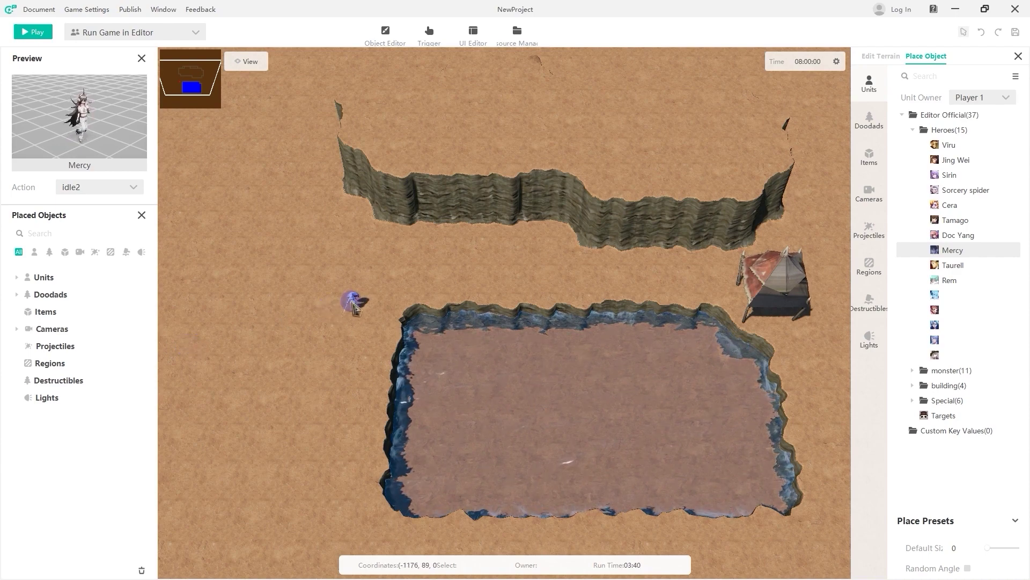
# Step: Inspect Sirin's attributes and confirm Placed Objects lists Sirin(1) and Building2085(1)
pyautogui.click(353, 306)
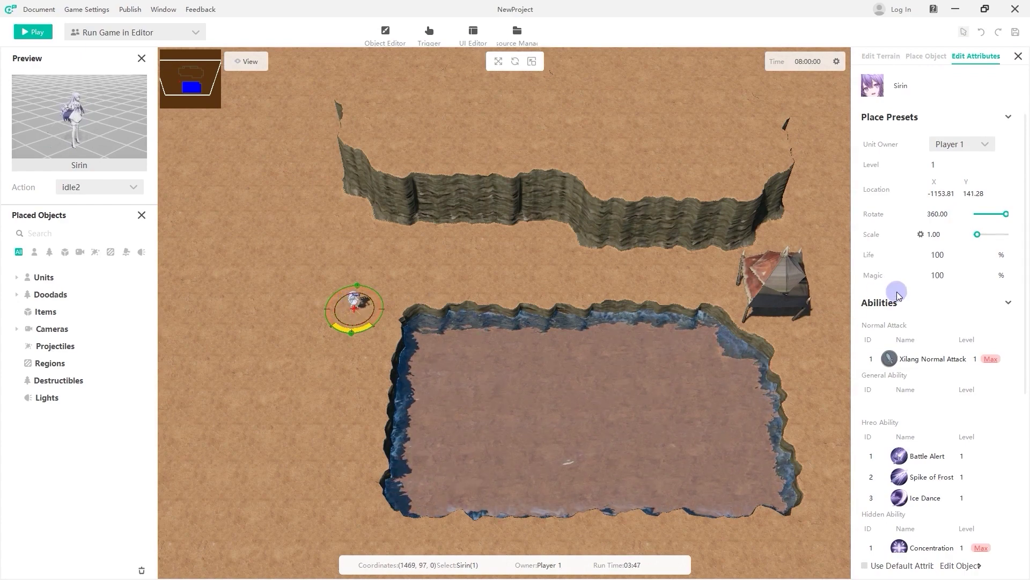
pyautogui.scroll(-5, 898, 295)
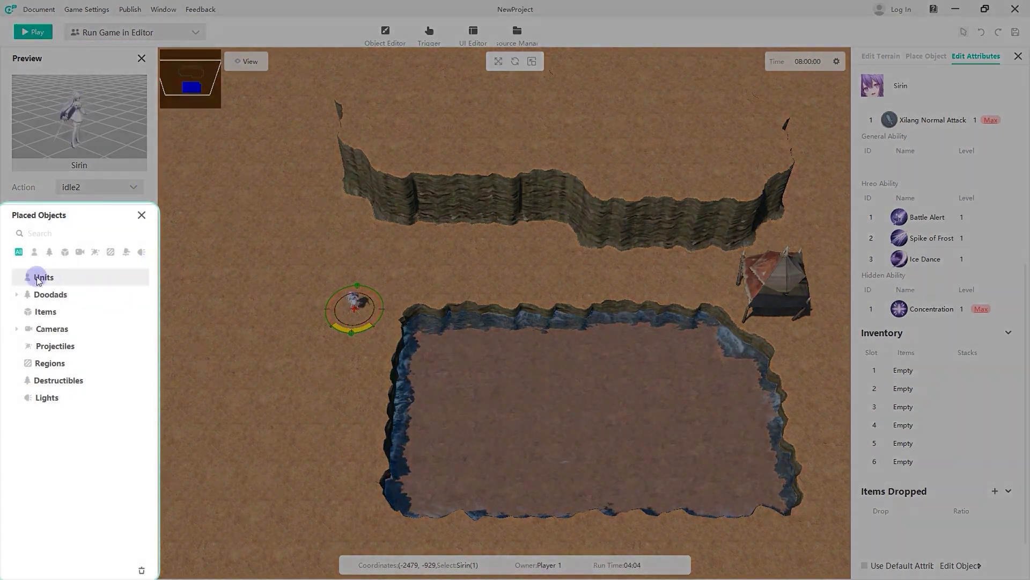
pyautogui.click(18, 277)
pyautogui.click(17, 310)
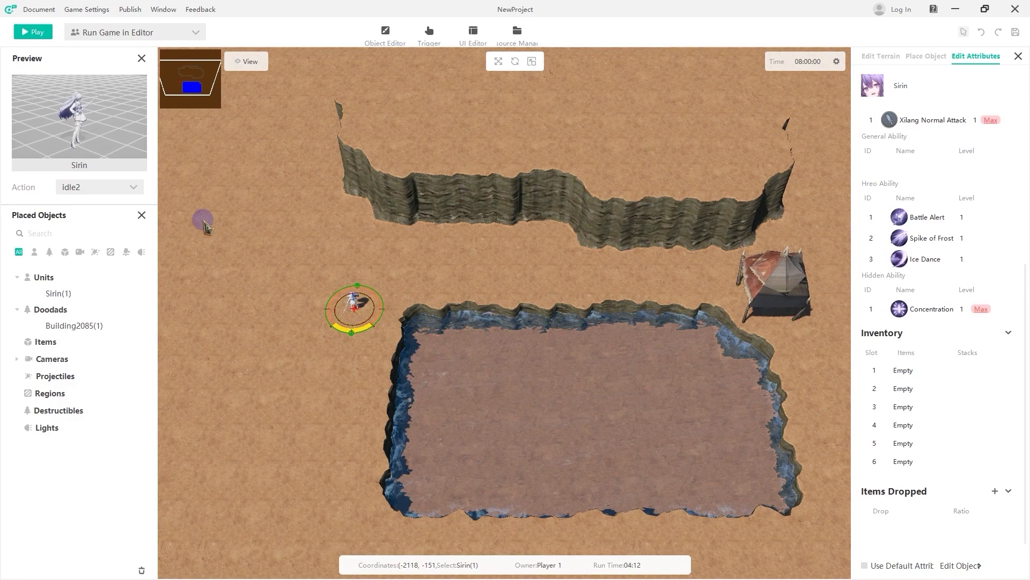
# Step: Dismiss the view settings to deselect Sirin and return to the placeable units catalogue
pyautogui.click(247, 63)
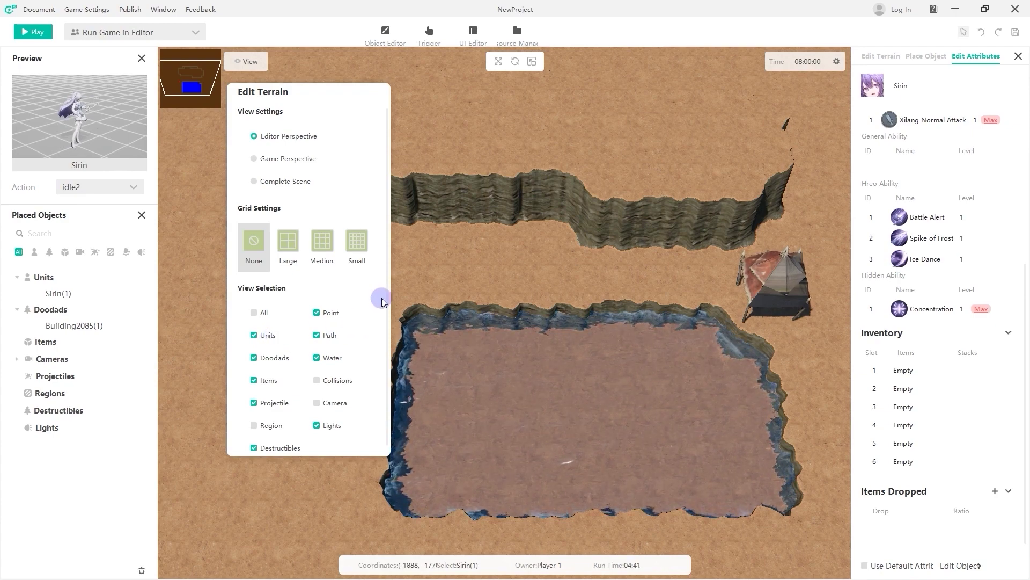
pyautogui.click(423, 266)
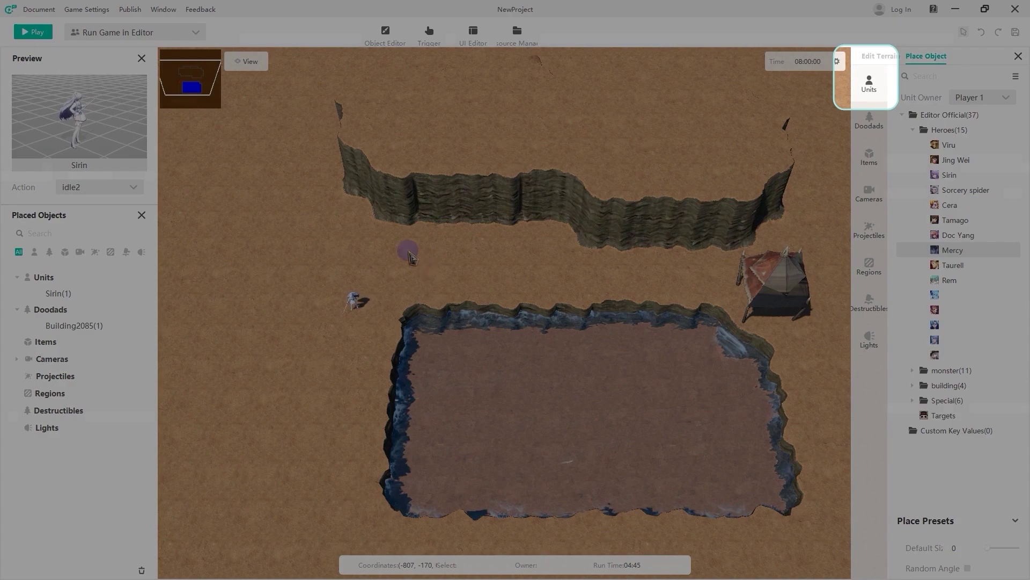
pyautogui.click(409, 258)
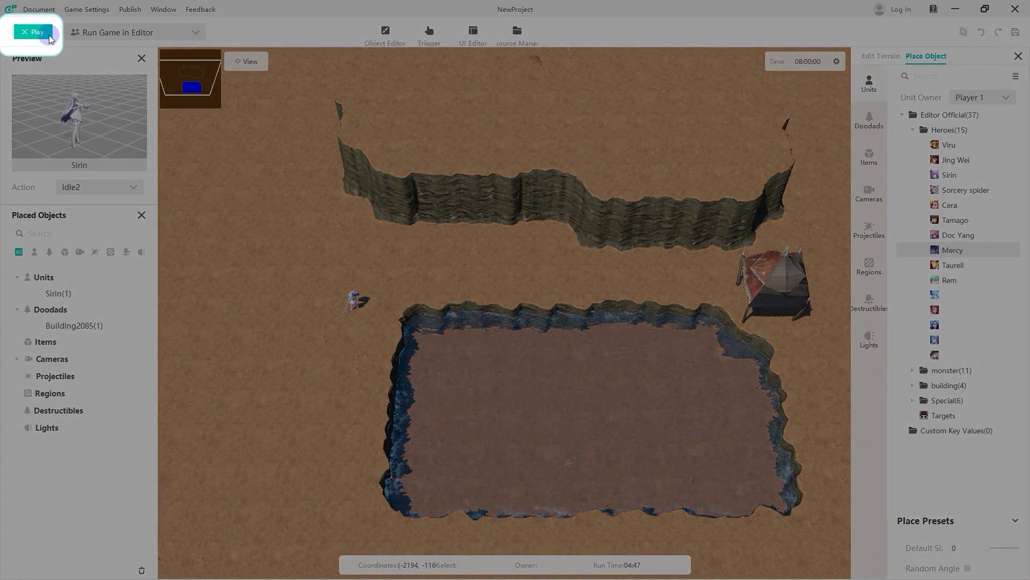
# Step: Test-play the map, walking Sirin right along the pool's edge toward the tent, then stop with Ctrl+F9
pyautogui.click(49, 34)
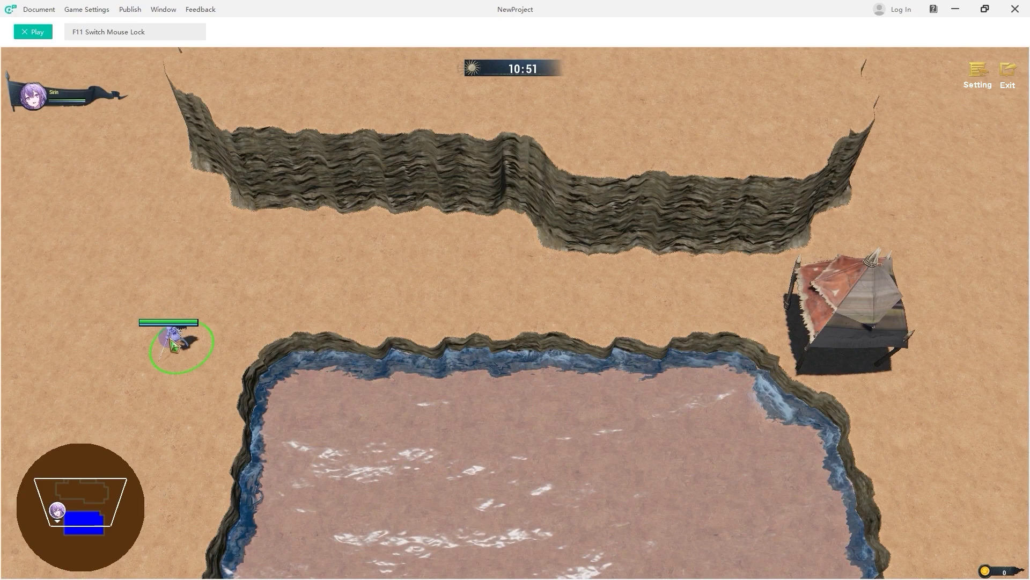
pyautogui.rightClick(254, 299)
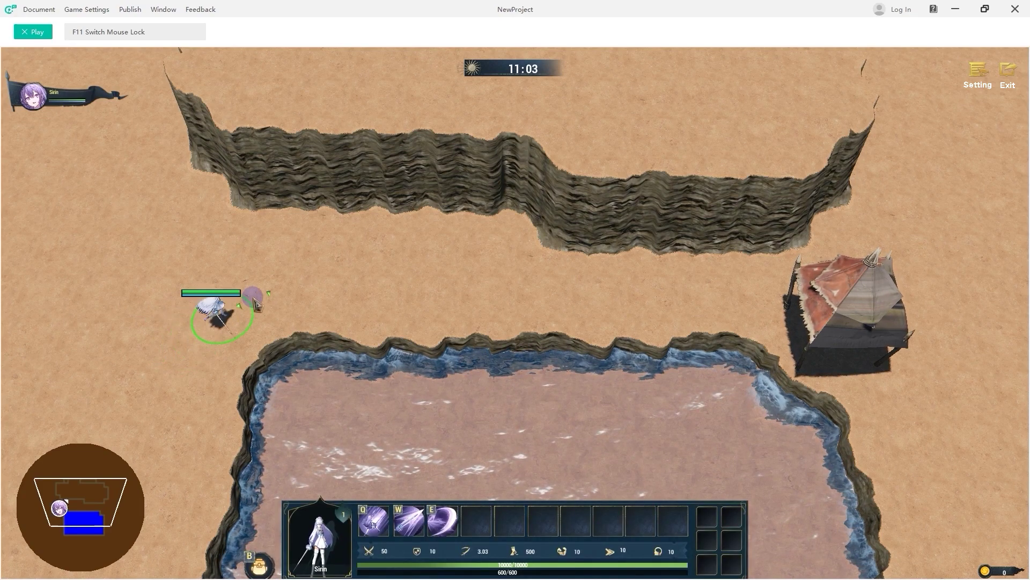
pyautogui.rightClick(388, 294)
pyautogui.rightClick(526, 292)
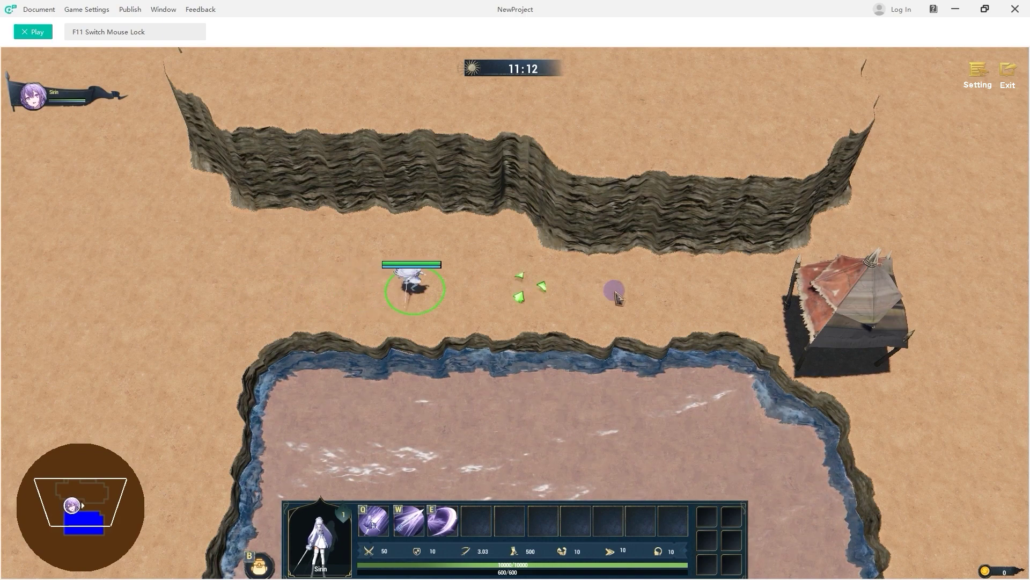
pyautogui.rightClick(688, 295)
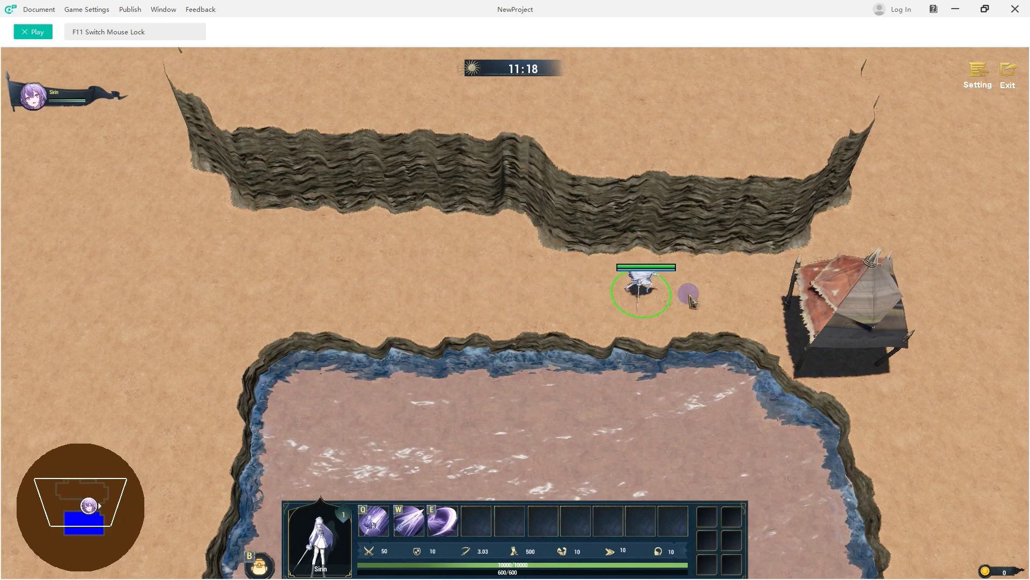
pyautogui.rightClick(659, 306)
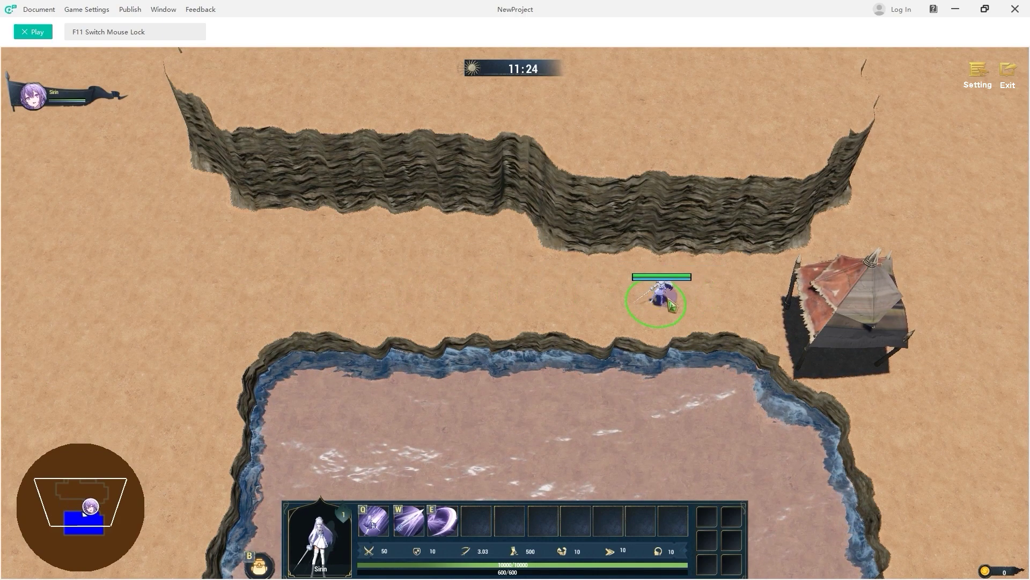
pyautogui.hotkey('ctrl', 'F9')
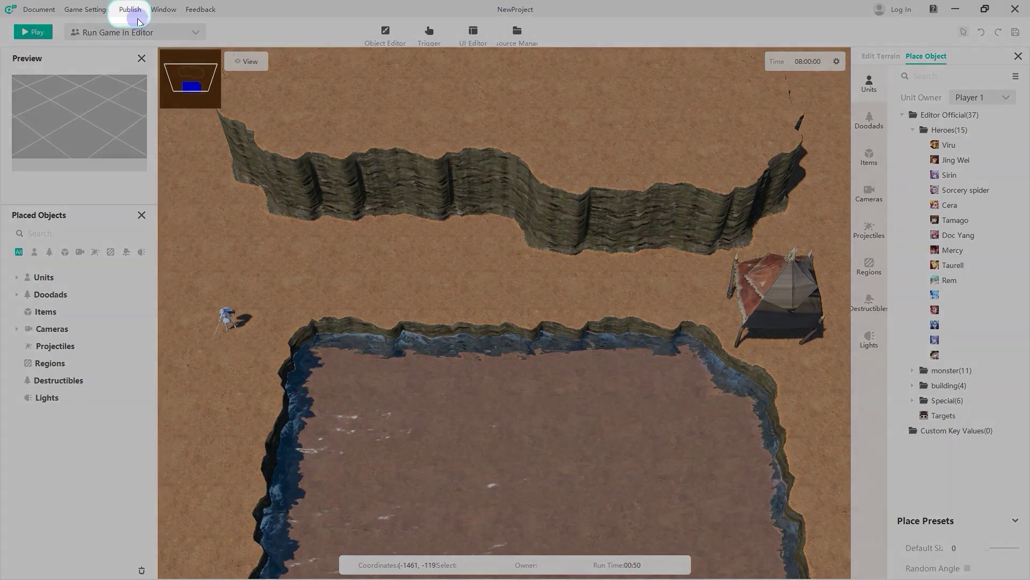
# Step: Choose Upload Game from the Publish menu
pyautogui.click(130, 9)
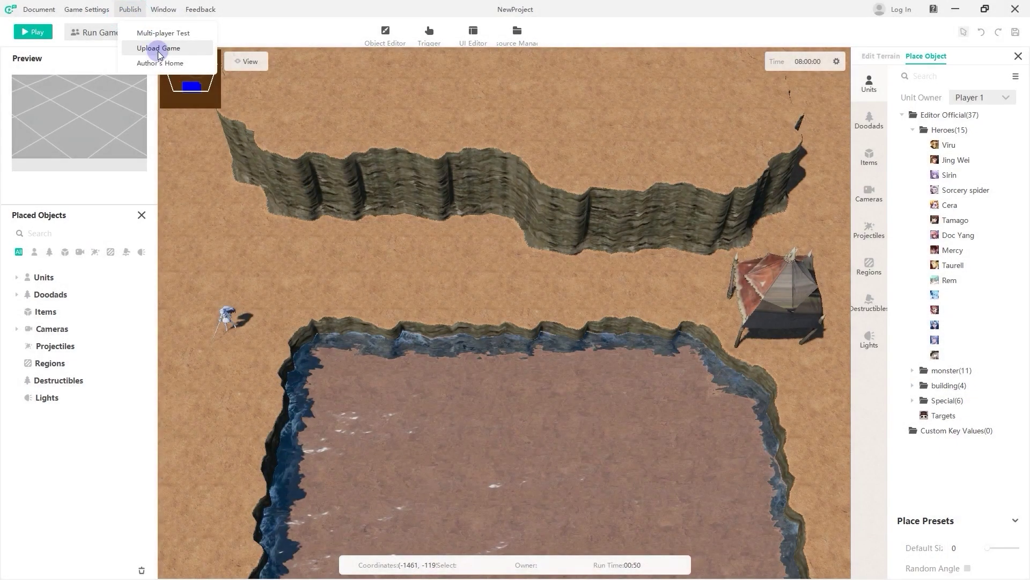
pyautogui.click(159, 49)
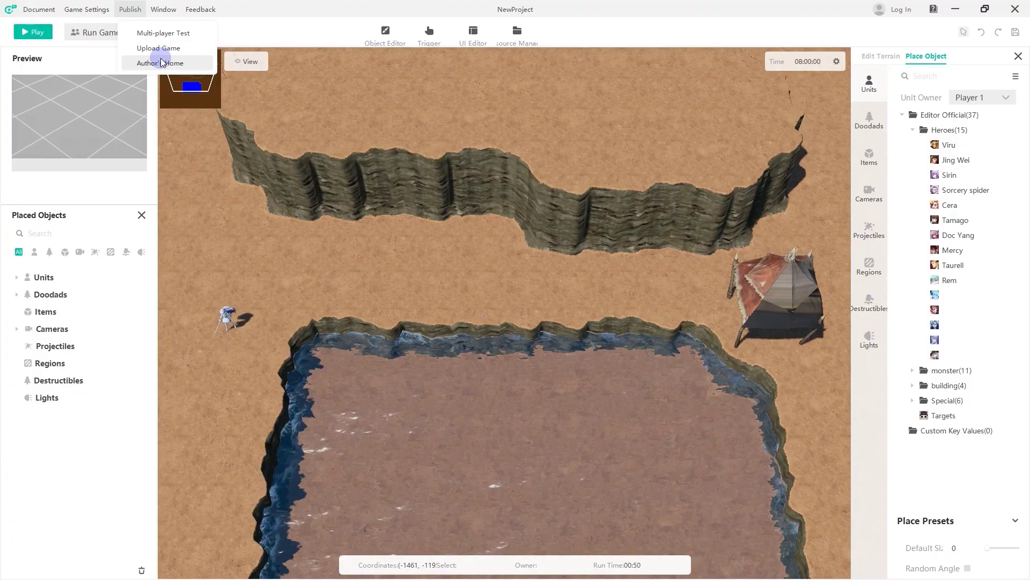